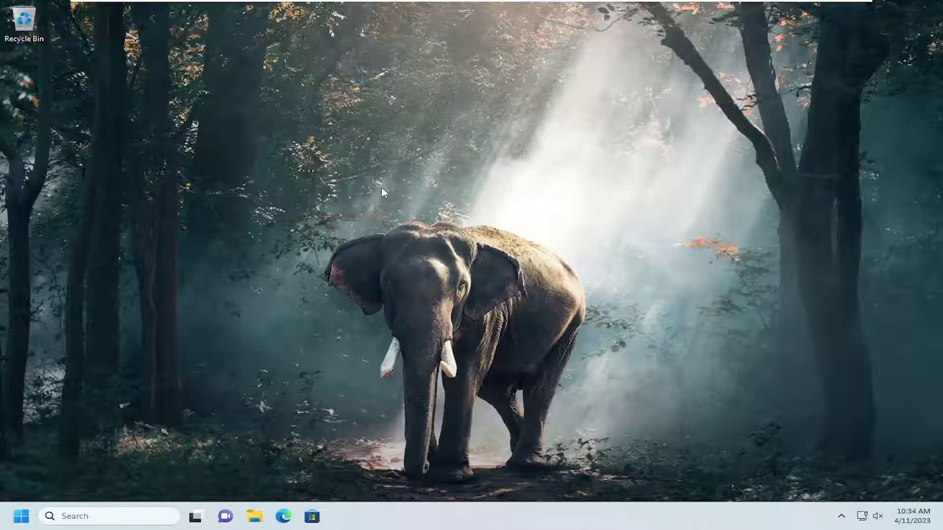
Step: Drag the Quick Settings volume slider down to 0, then dismiss the panel
left_click(878, 519)
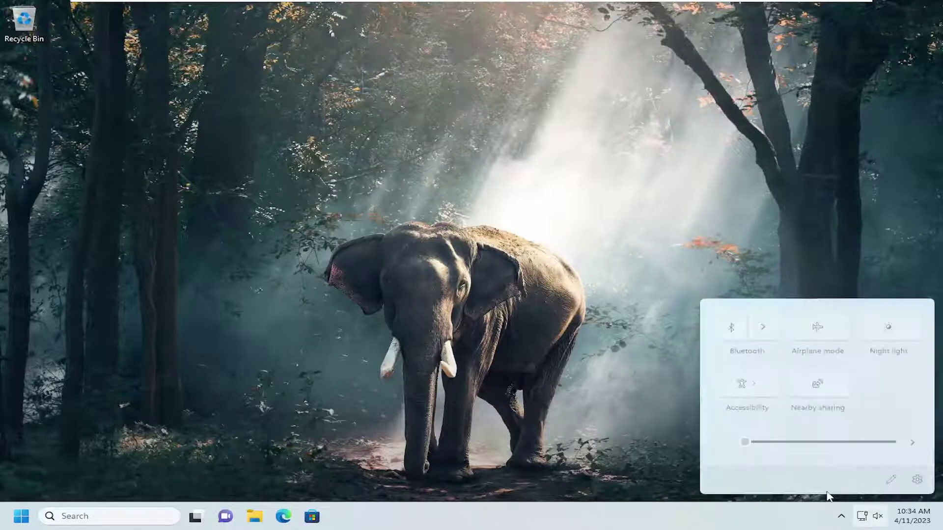
left_click_drag(874, 442, 652, 432)
left_click(652, 432)
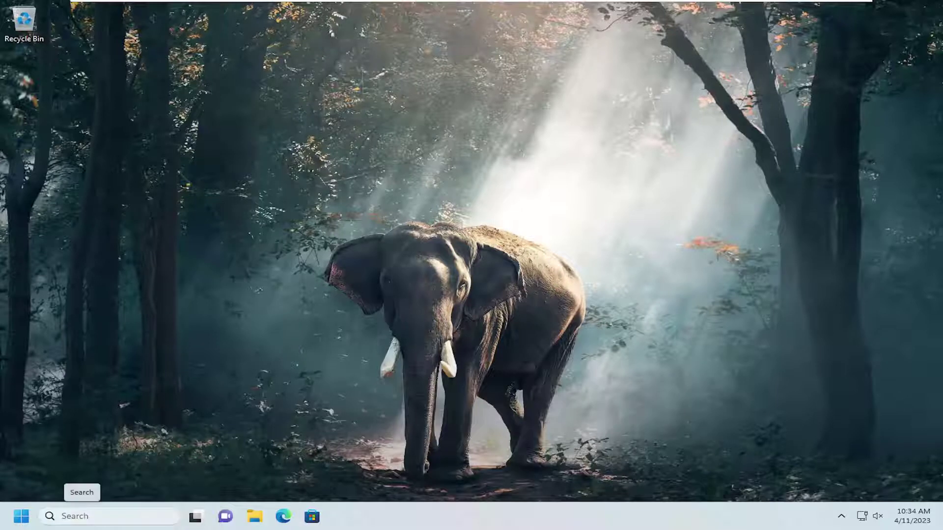
Step: Search for 'troubleshoot' and open Troubleshoot settings
left_click(84, 518)
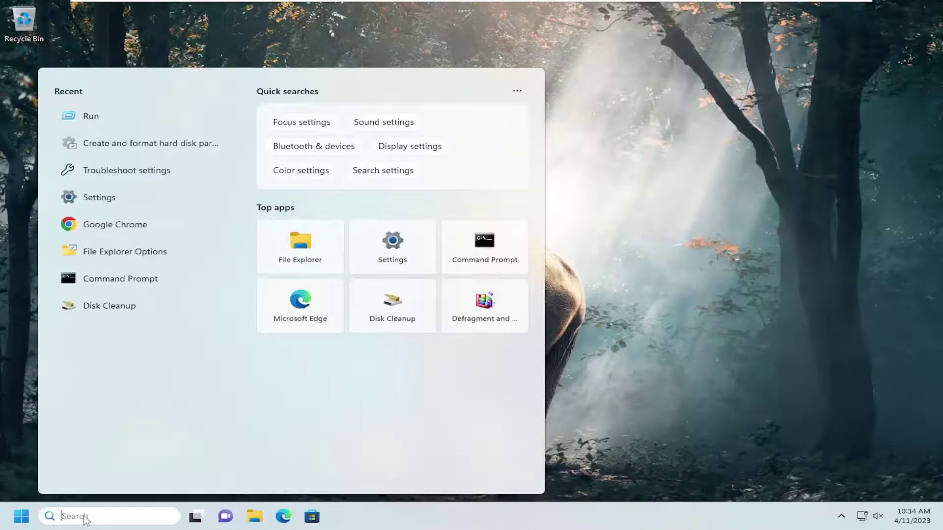
type("troubleshio")
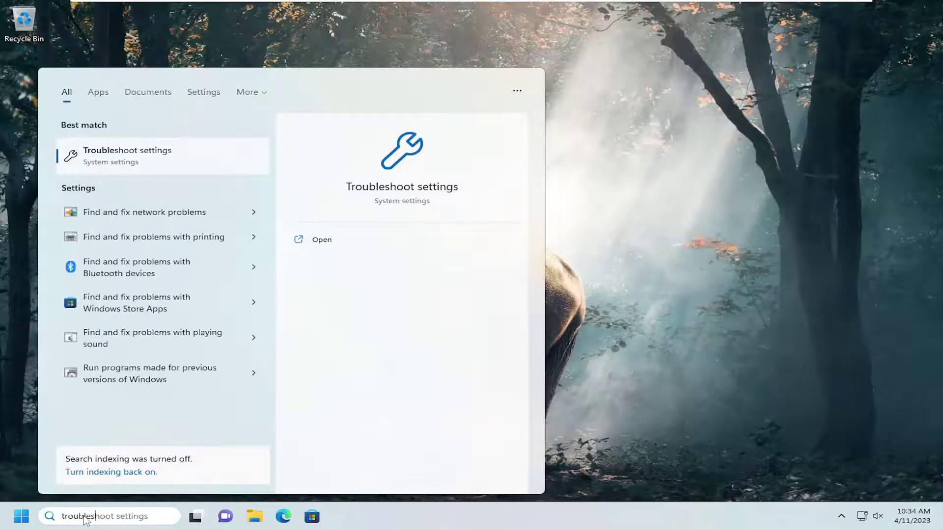
key("BackSpace")
key("BackSpace")
type("oot")
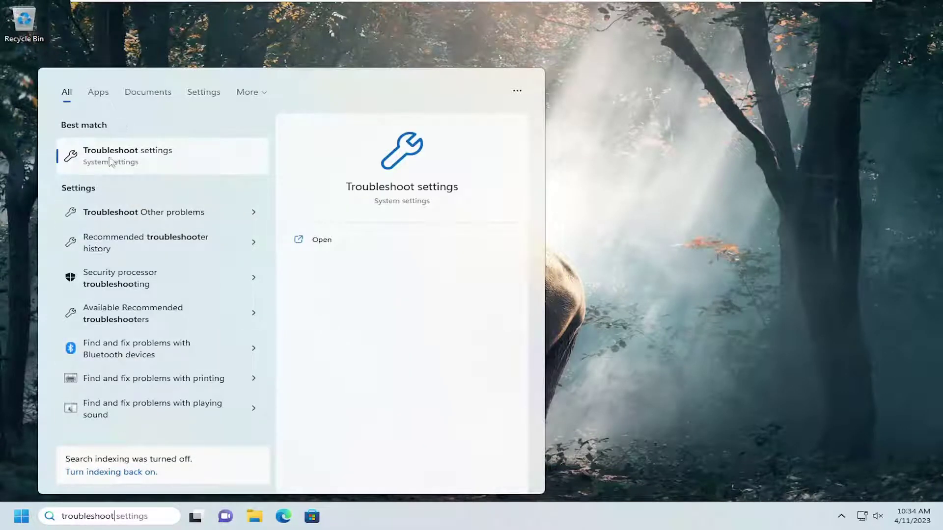
left_click(129, 159)
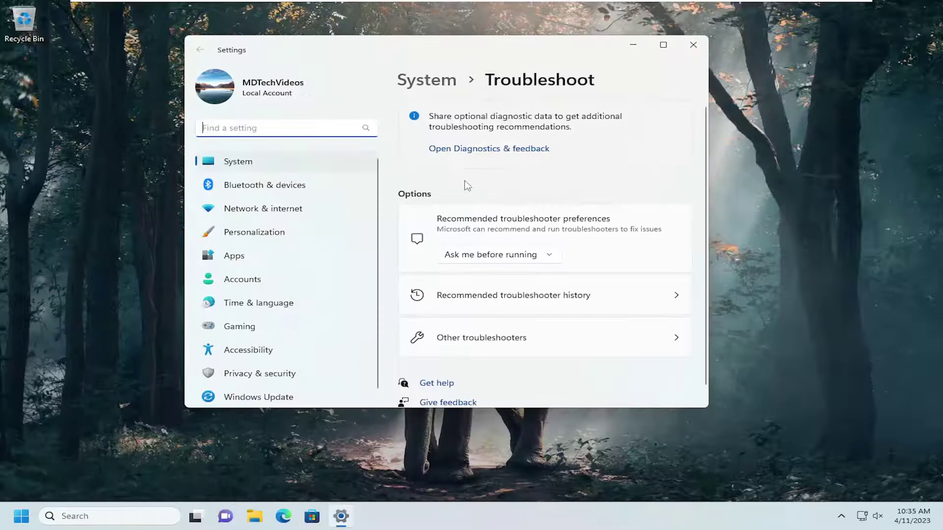
Step: Go to Other troubleshooters and scroll down to Recording Audio
left_click(447, 337)
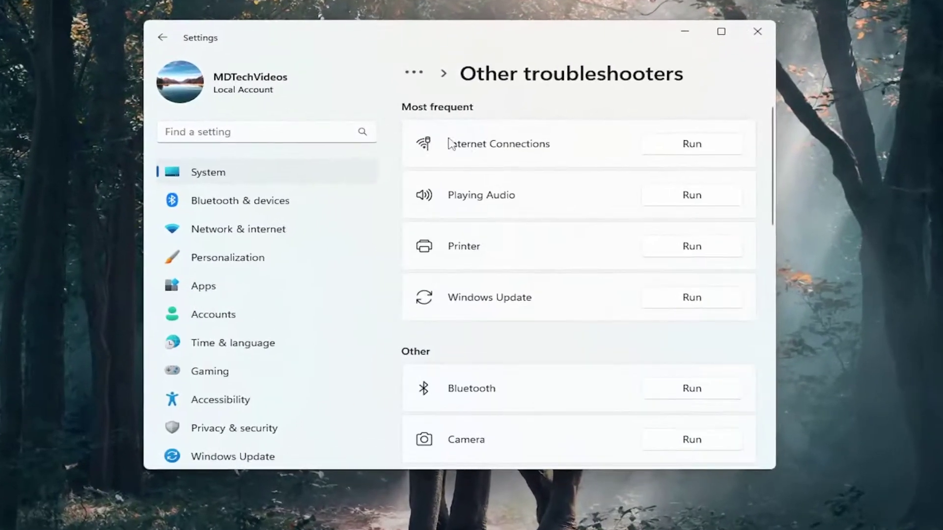
scroll(436, 191, "down", 1)
scroll(447, 290, "down", 8)
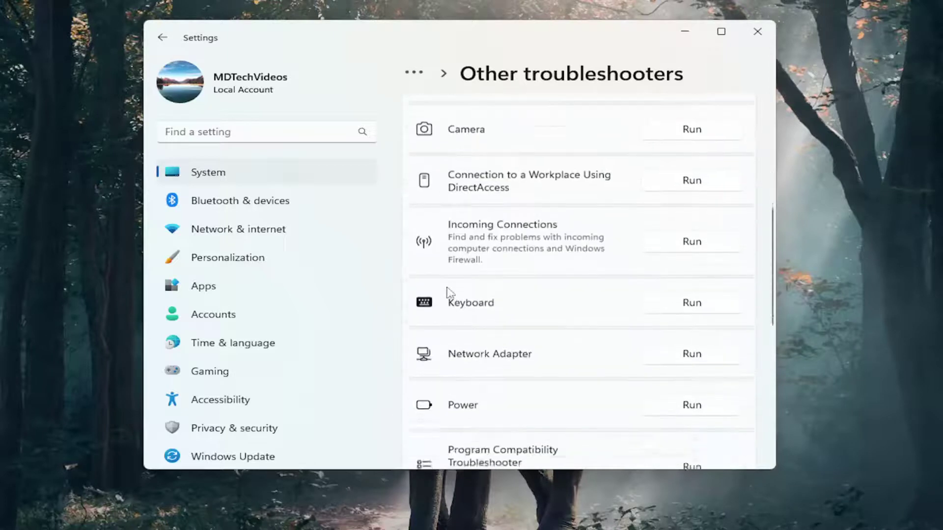
scroll(448, 293, "down", 4)
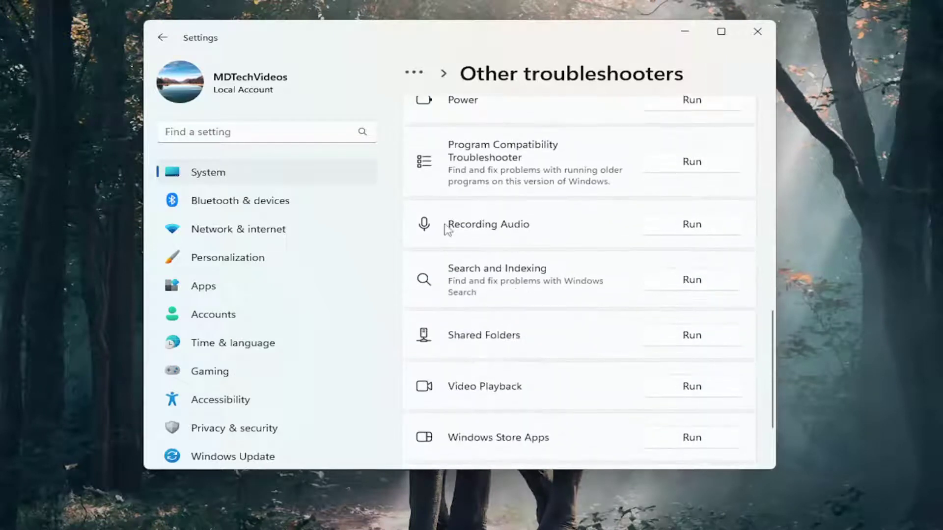
Step: Run the Recording Audio troubleshooter, review its detailed report showing no issues, and cancel
left_click(694, 225)
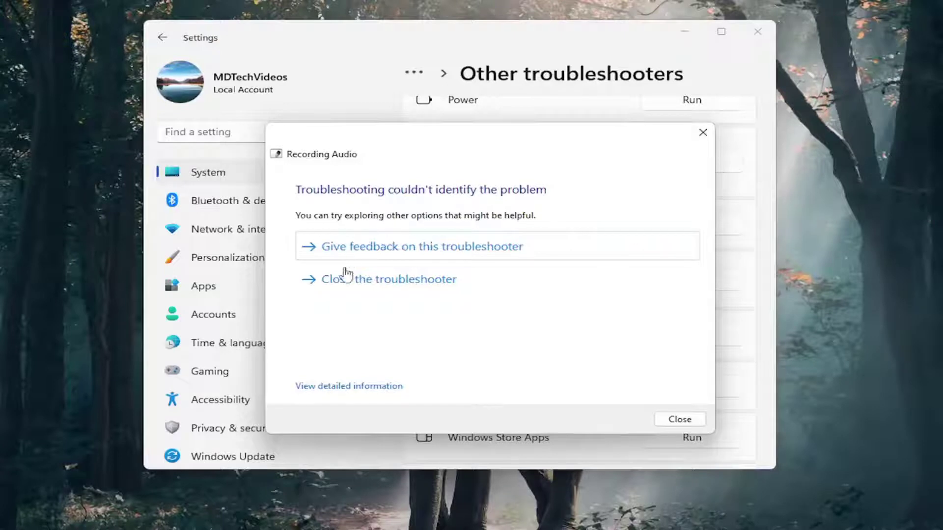
left_click(332, 387)
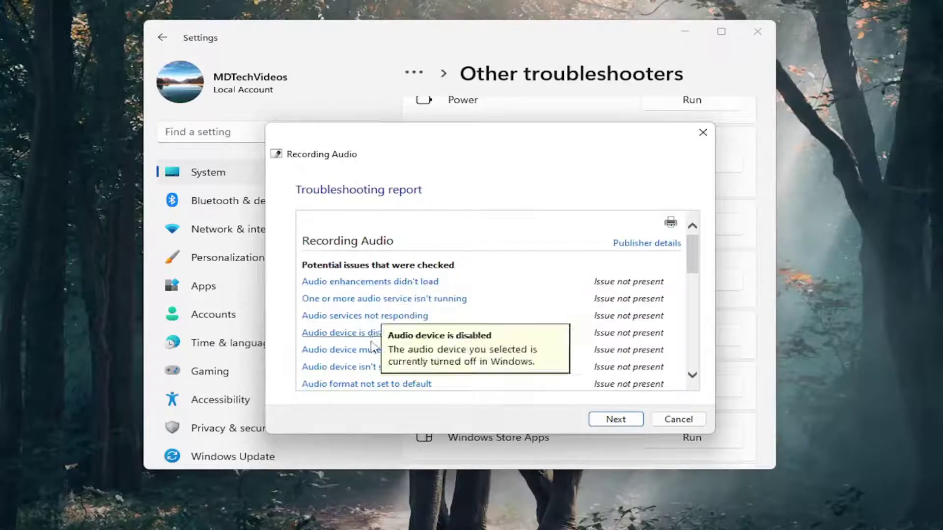
scroll(360, 381, "down", 1)
scroll(360, 380, "down", 3)
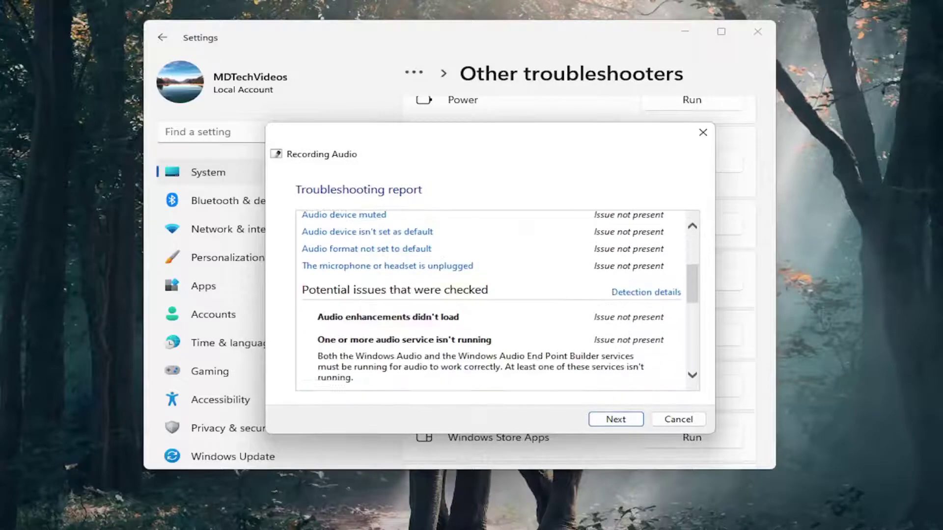
scroll(497, 252, "down", 3)
scroll(497, 251, "down", 3)
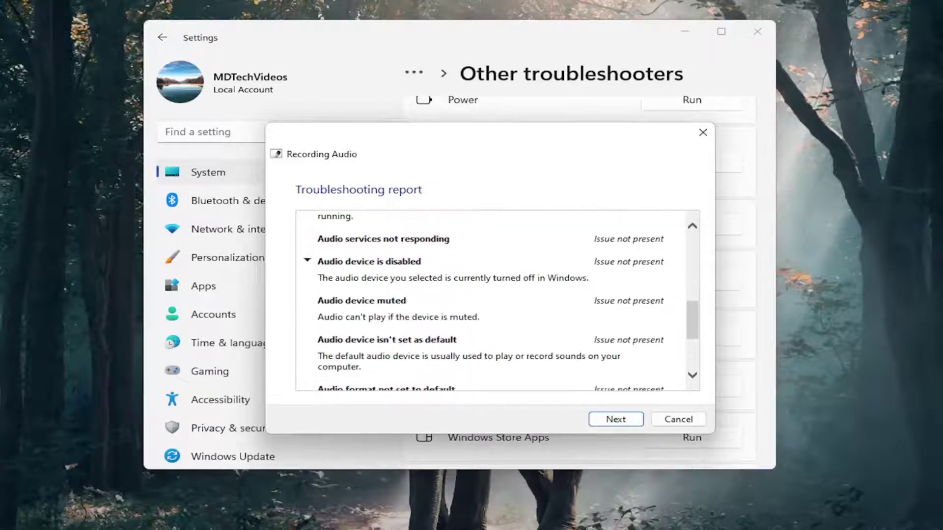
scroll(498, 251, "up", 10)
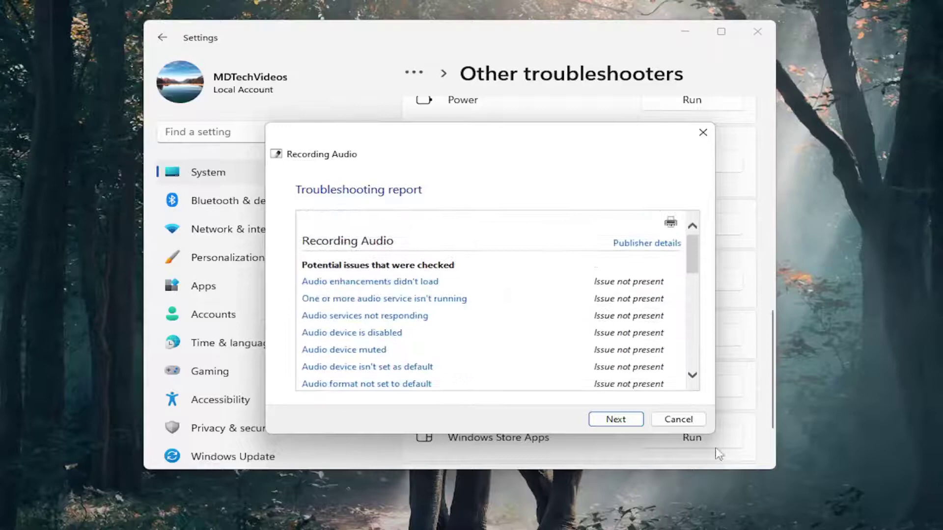
left_click(679, 419)
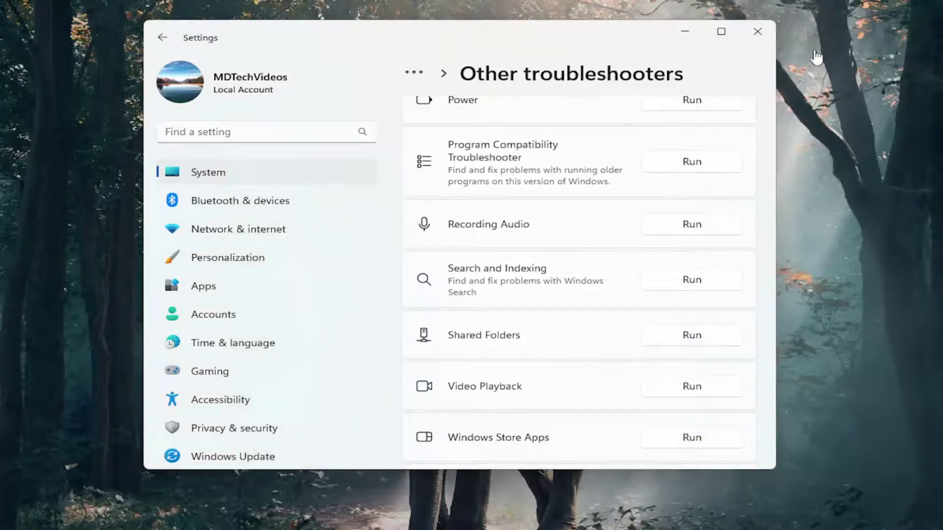
Step: Close Settings and launch Device Manager by searching 'device manager'
left_click(757, 31)
left_click(89, 526)
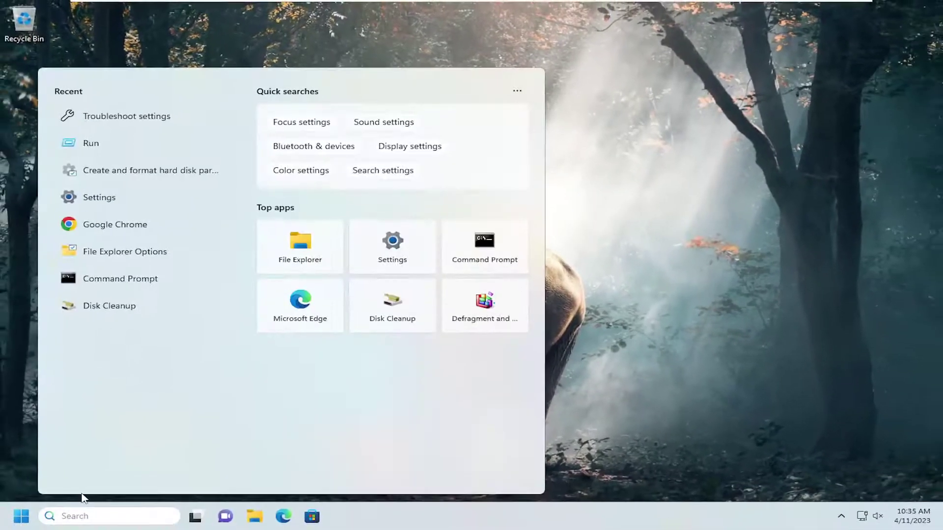
type("device manager")
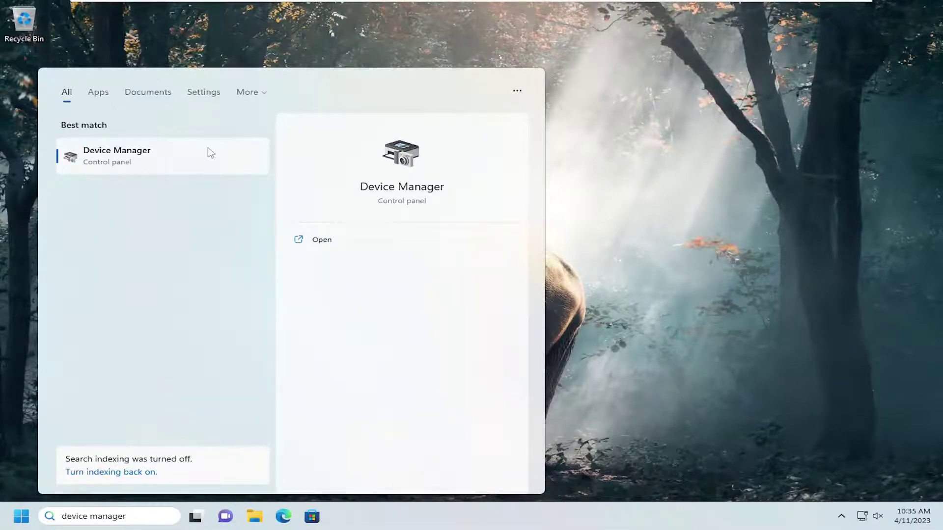
left_click(141, 159)
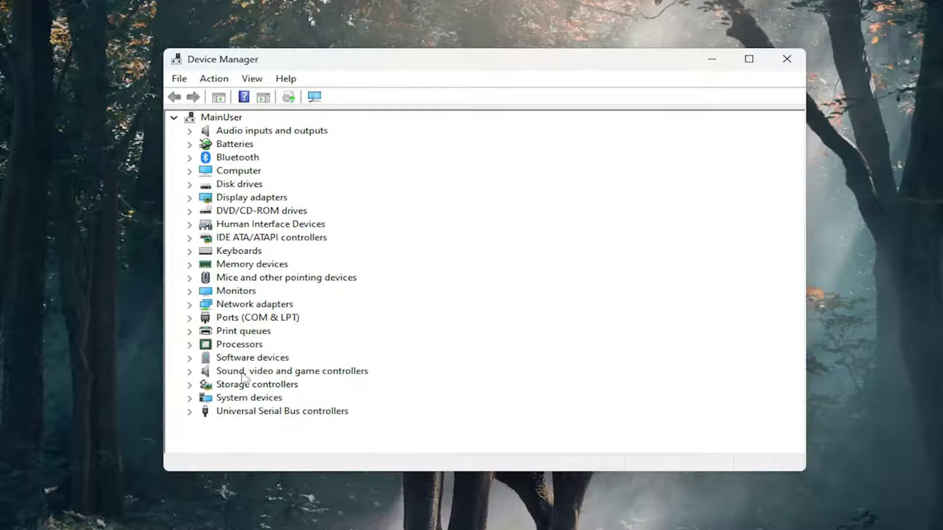
Step: Expand Sound, video and game controllers and bring up High Definition Audio Device's context menu
double_click(251, 374)
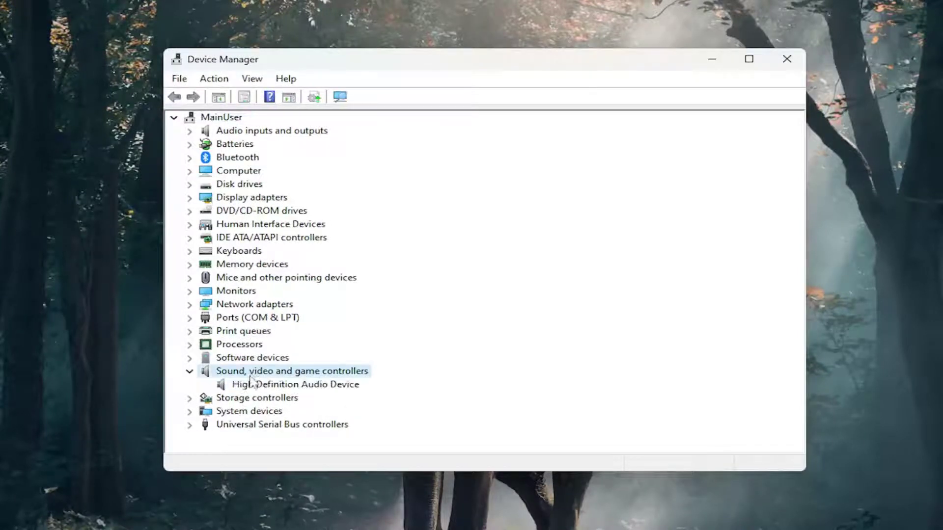
left_click(250, 386)
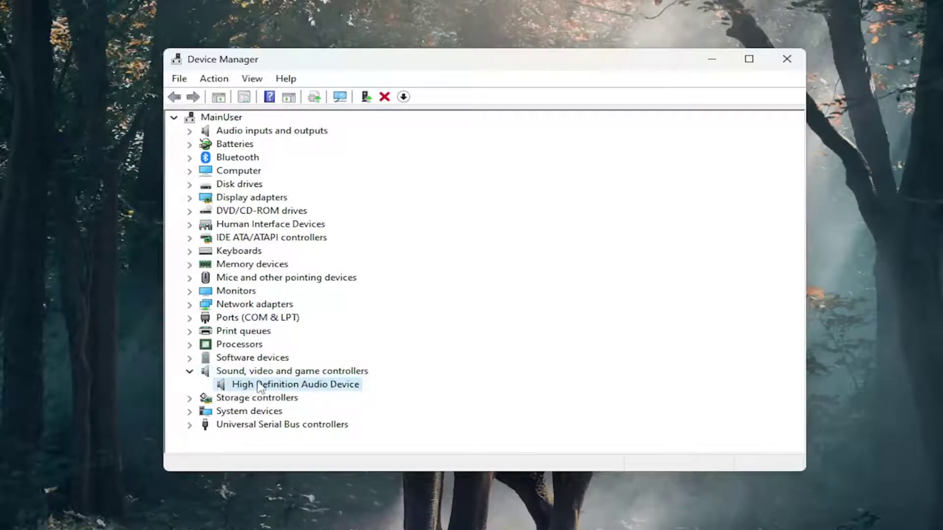
right_click(258, 385)
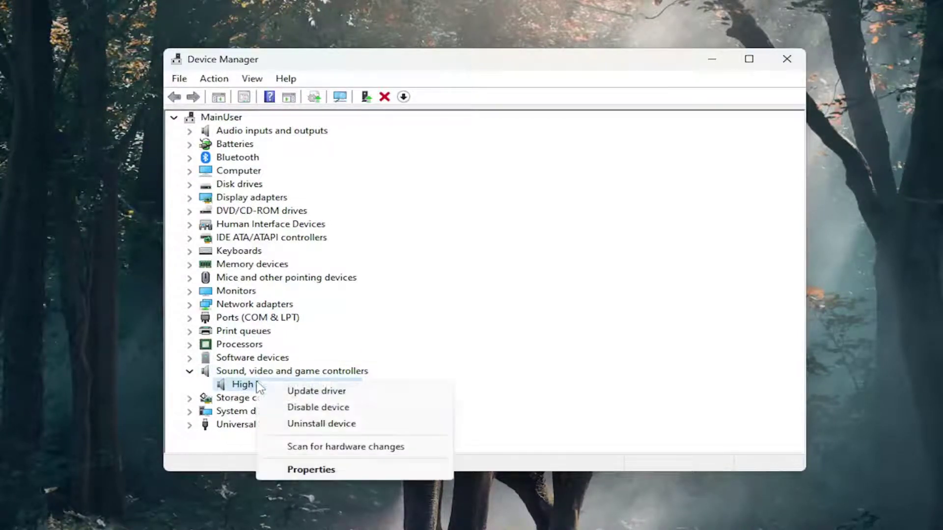
Step: Reinstall the High Definition Audio Device driver from the compatible driver list, confirming the warning
left_click(308, 391)
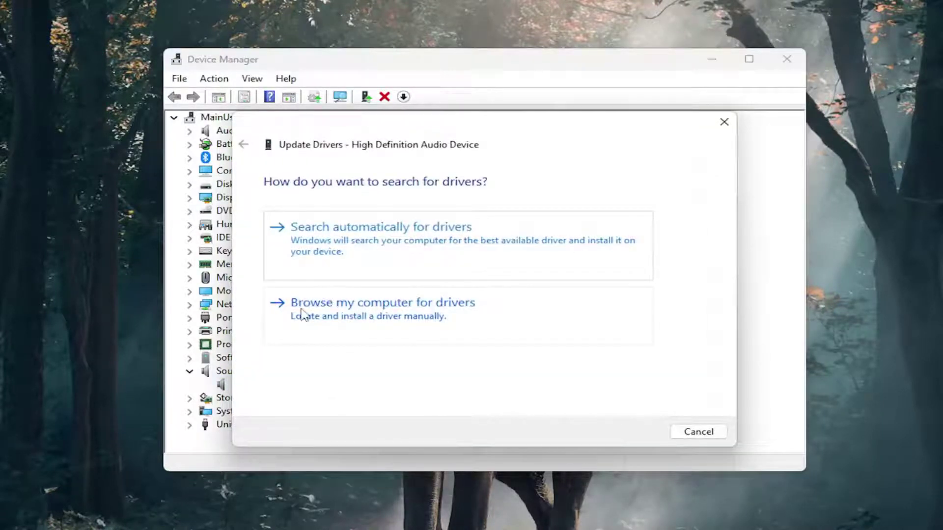
left_click(414, 317)
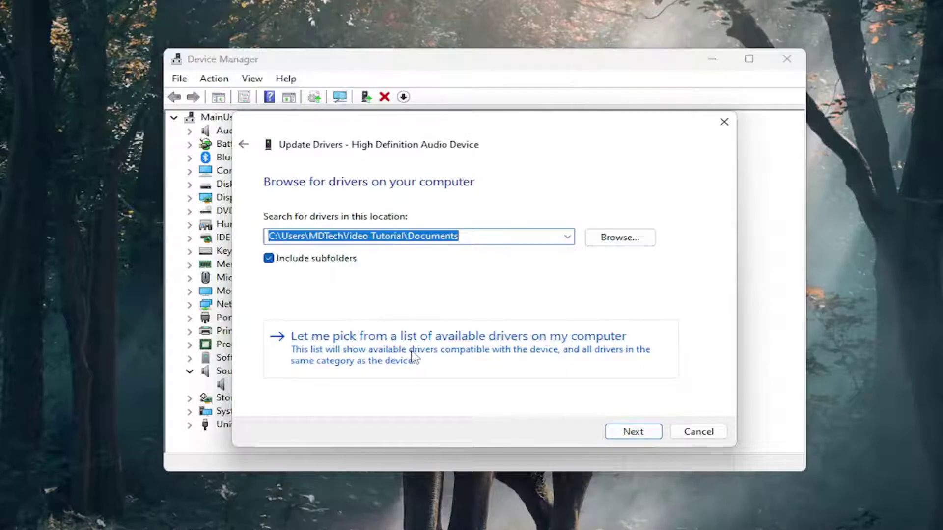
left_click(532, 355)
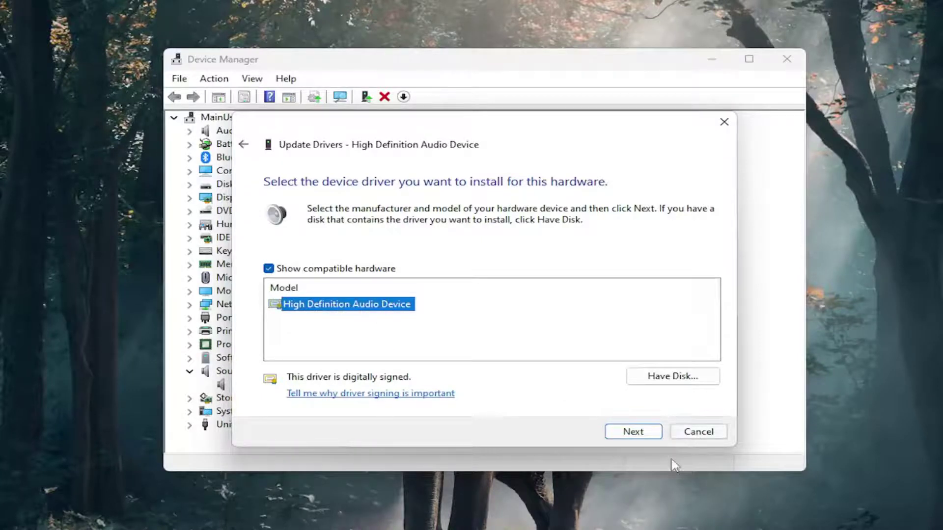
left_click(633, 433)
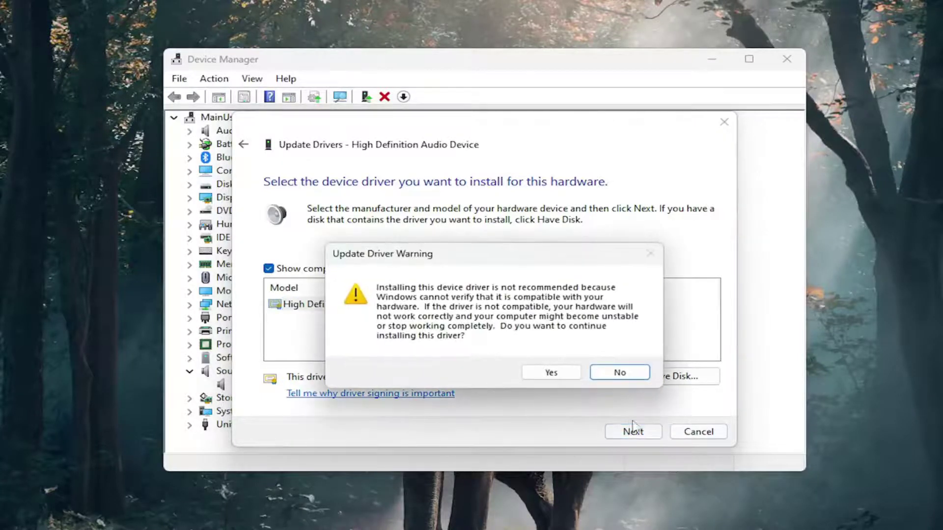
left_click(553, 374)
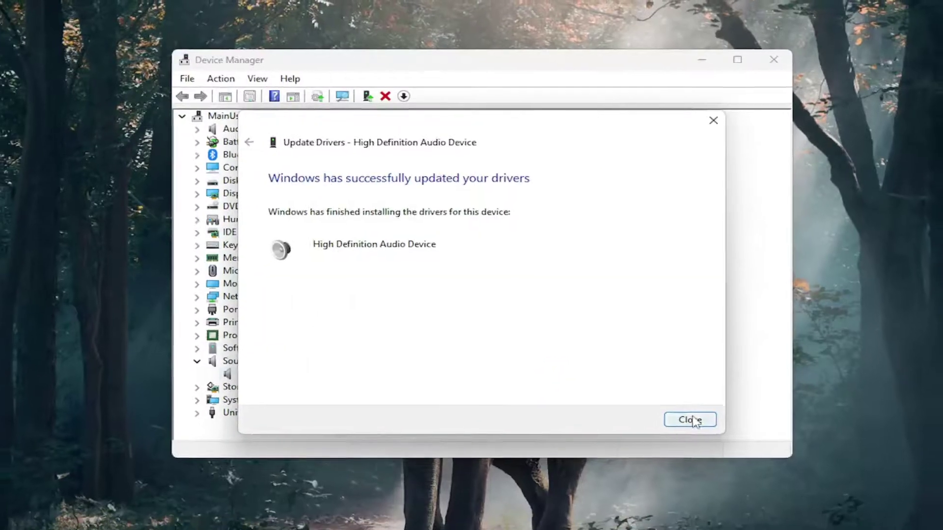
left_click(690, 420)
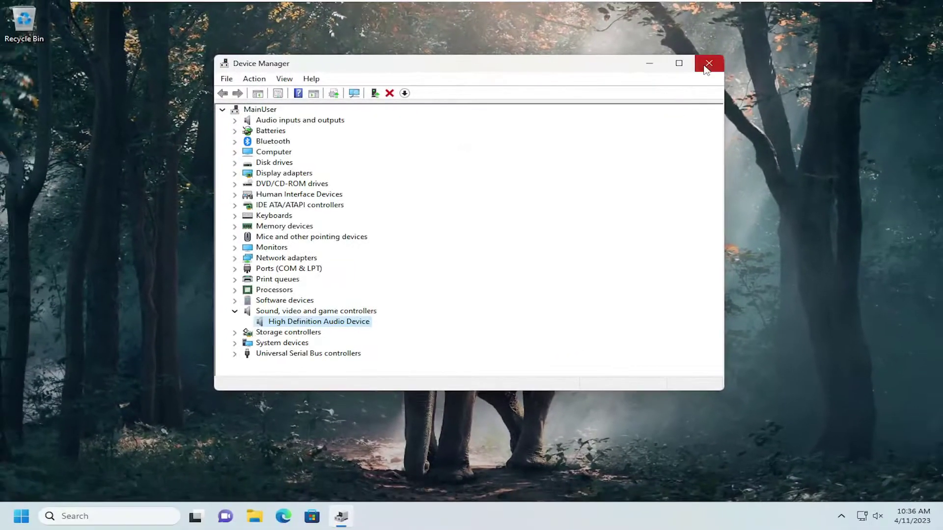
Step: Close Device Manager and bring up the Start button's quick link menu
left_click(773, 60)
right_click(19, 517)
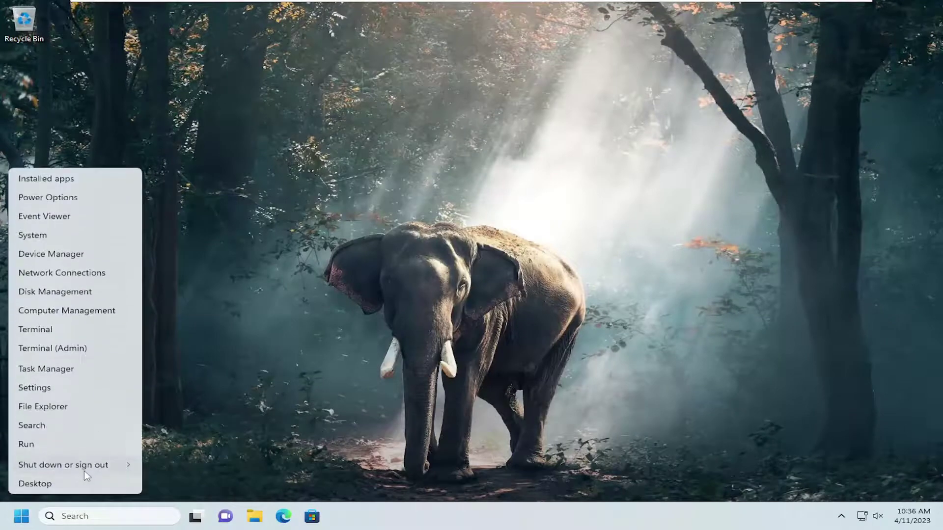